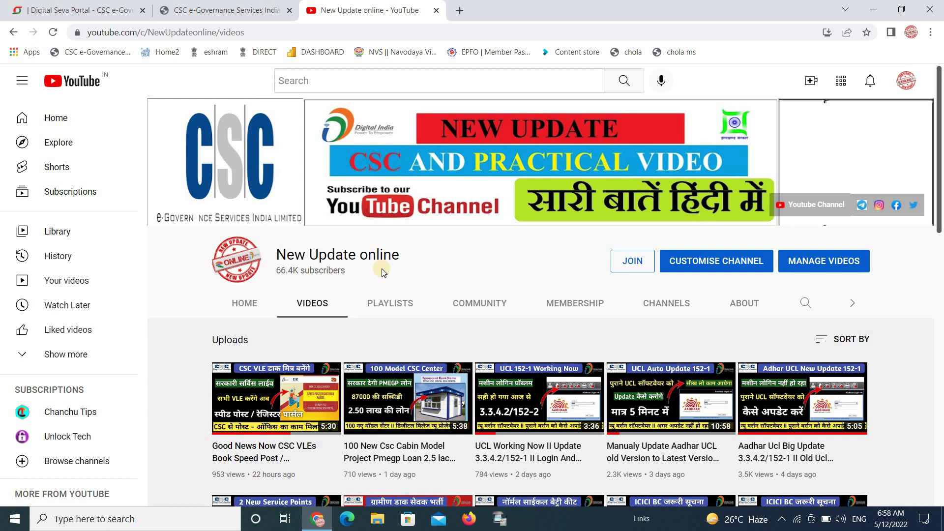
- Close the CSC e-Governance tab and load dakmitra.csccloud.in in a new tab
click(290, 10)
key(ctrl+t)
click(333, 34)
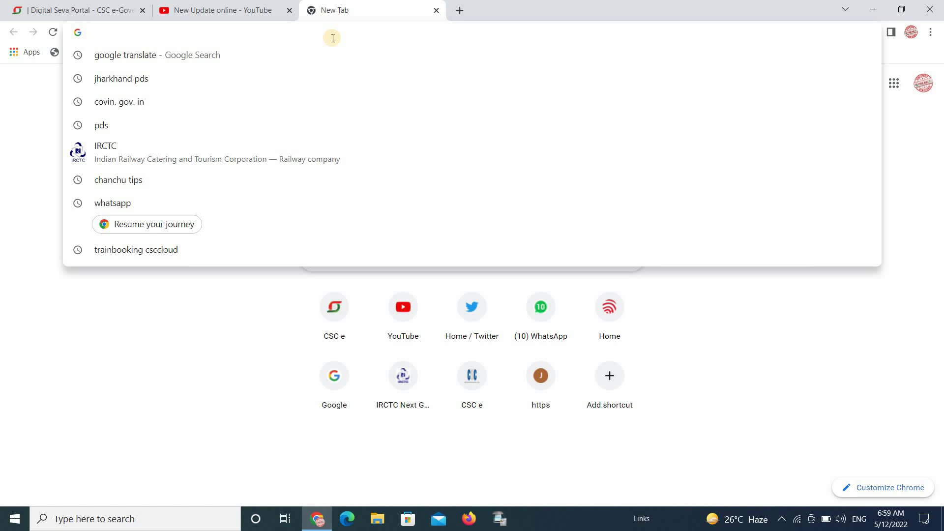
text(dakmitra.csccloud.in)
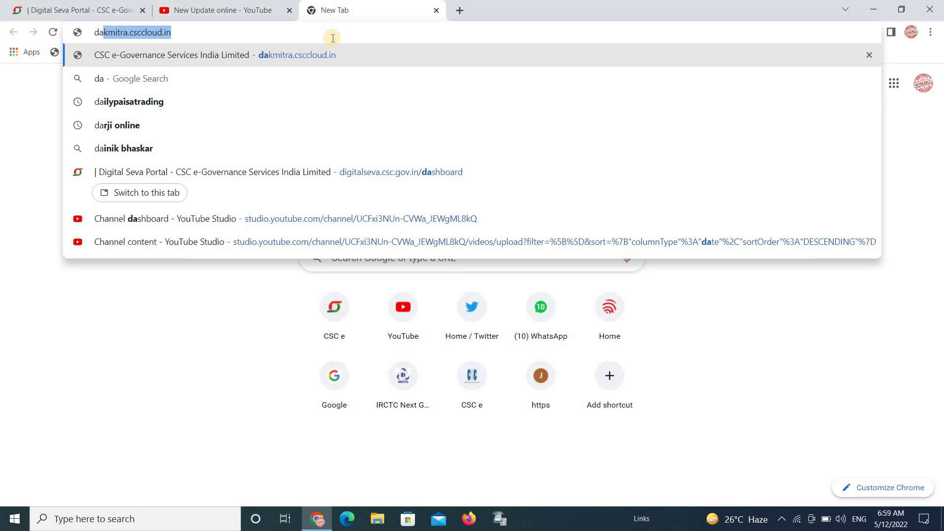
key(Return)
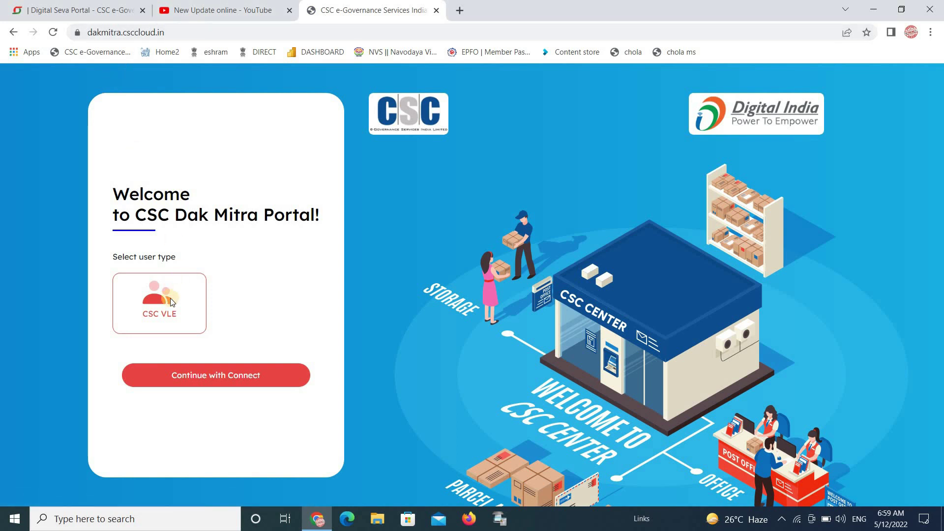
- Sign in with Digital Seva Connect and authorise dakmitra to use the account
click(208, 376)
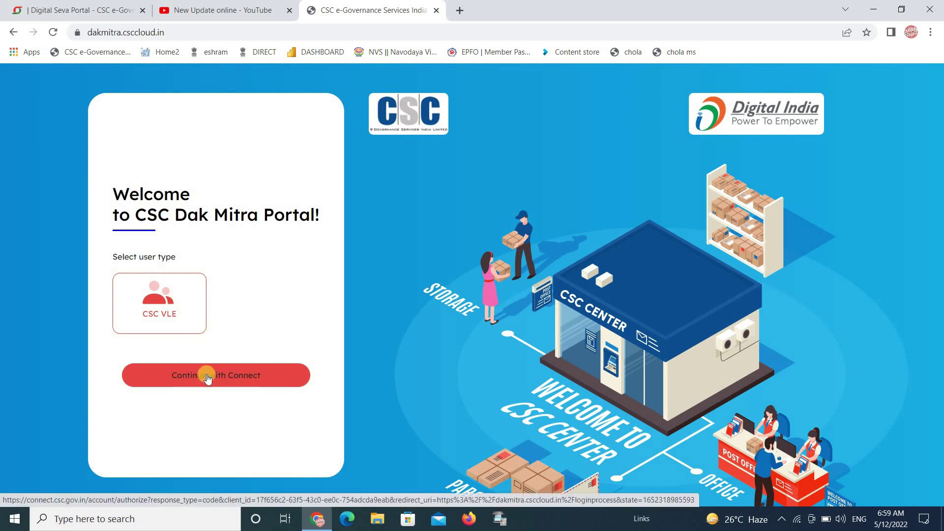
click(207, 376)
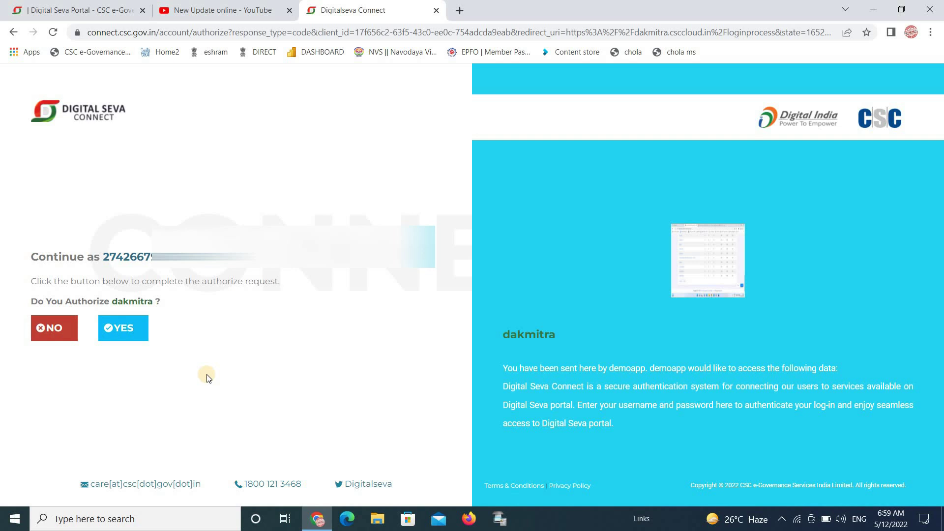
click(131, 330)
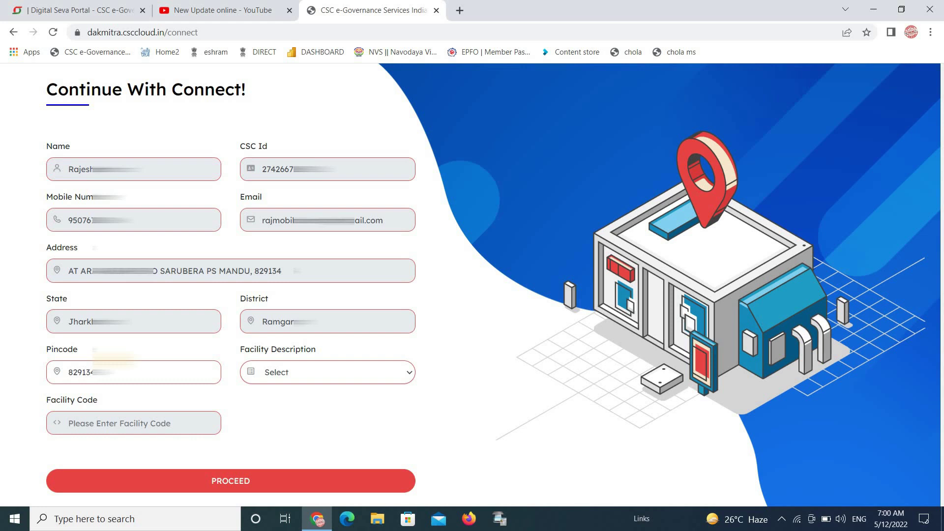
- Choose Sarubera SO as the facility and submit the Continue With Connect profile
click(318, 377)
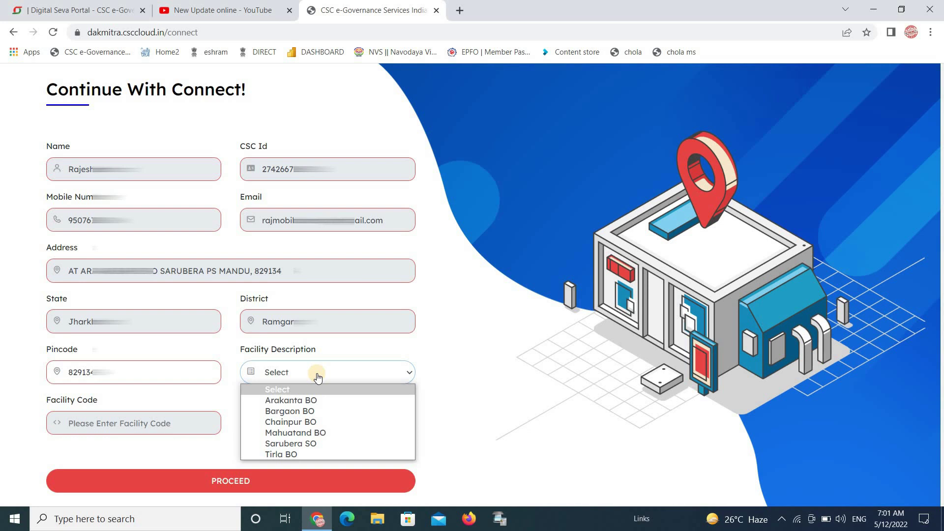
click(318, 443)
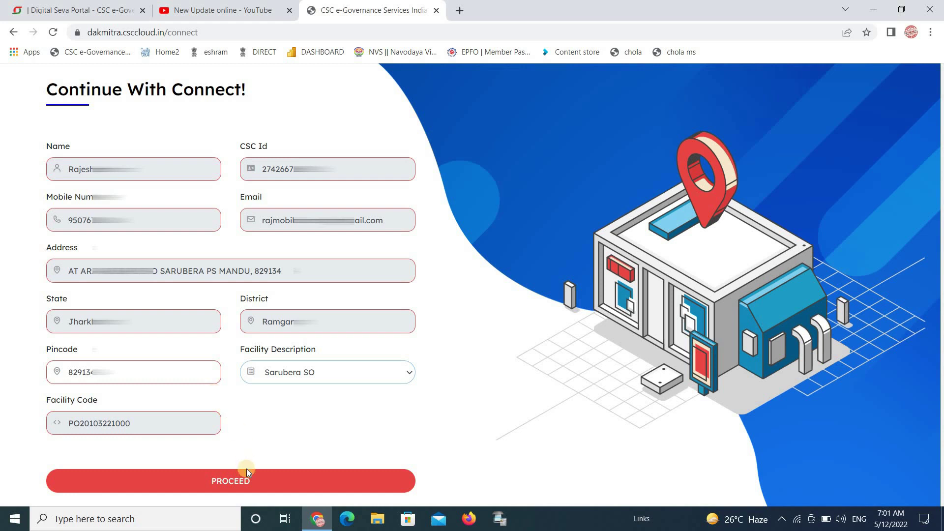
click(248, 484)
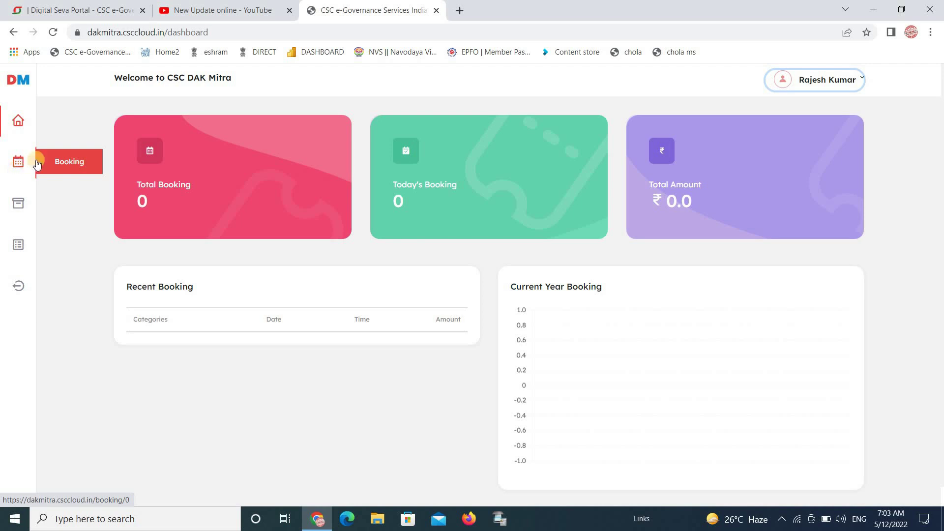
- Open a new domestic booking form from the Booking section
click(54, 159)
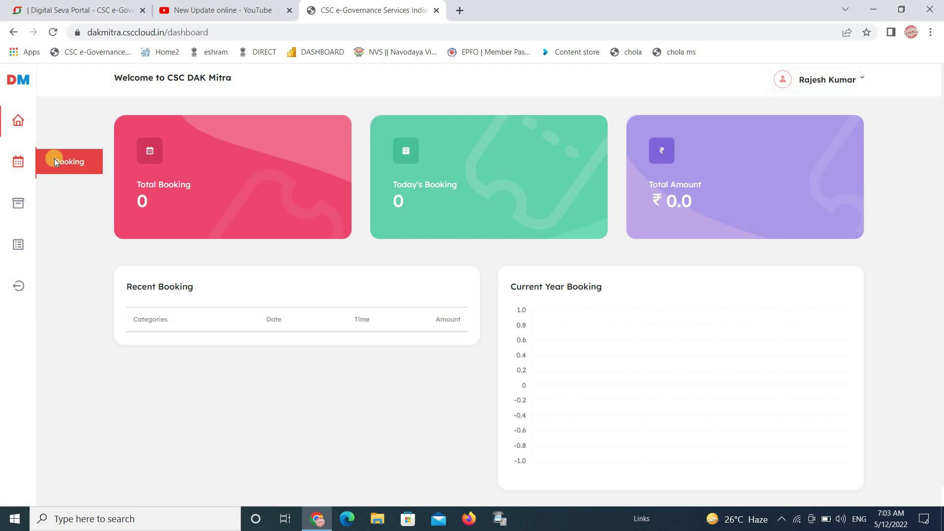
click(5, 170)
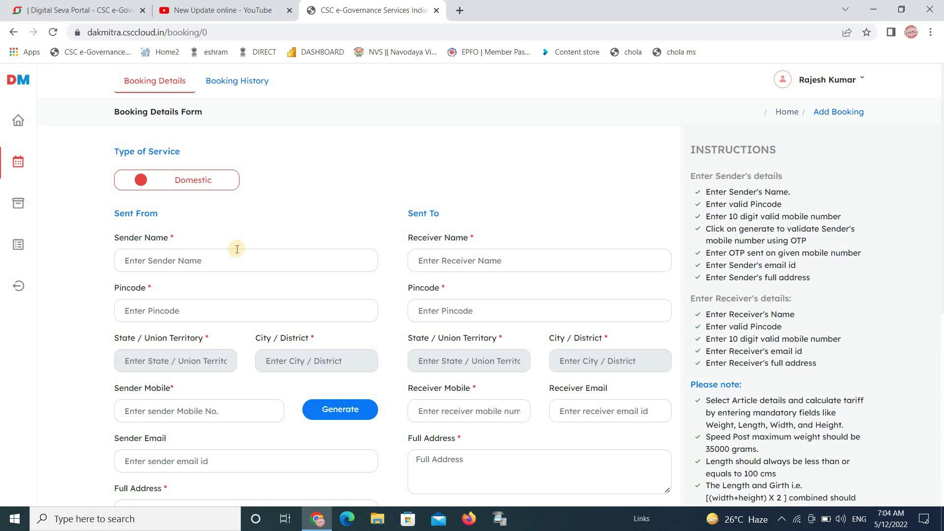
click(260, 261)
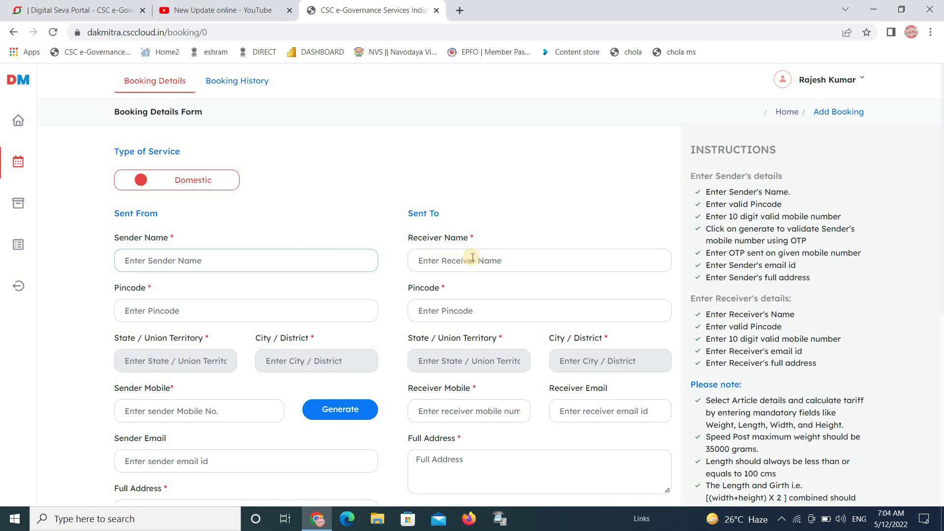
- Enter 'new update' as the receiver name, correcting a mistyped entry
click(299, 309)
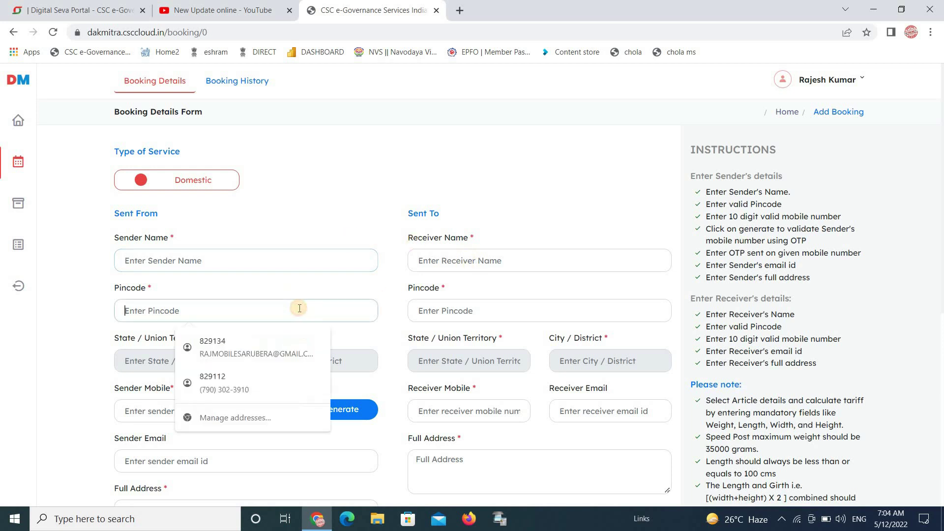
click(456, 263)
text(neq)
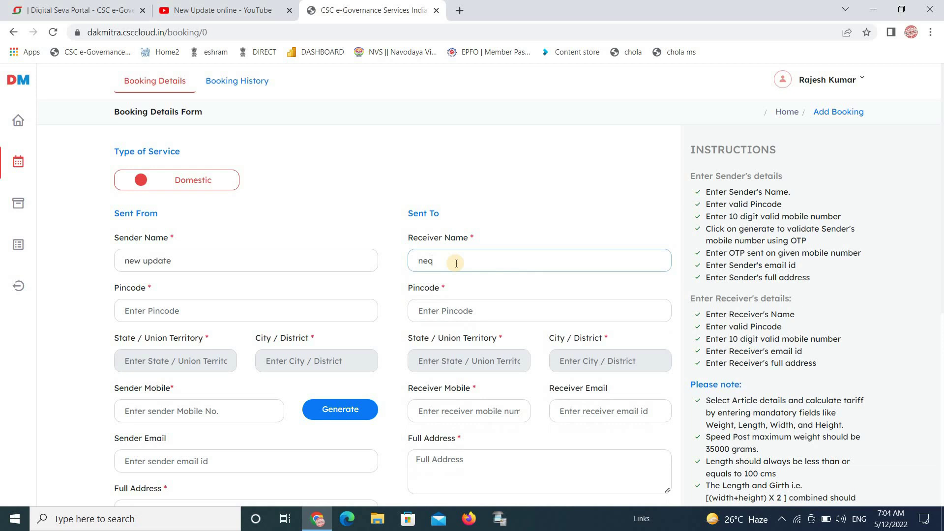
key(ctrl+a)
text(new update)
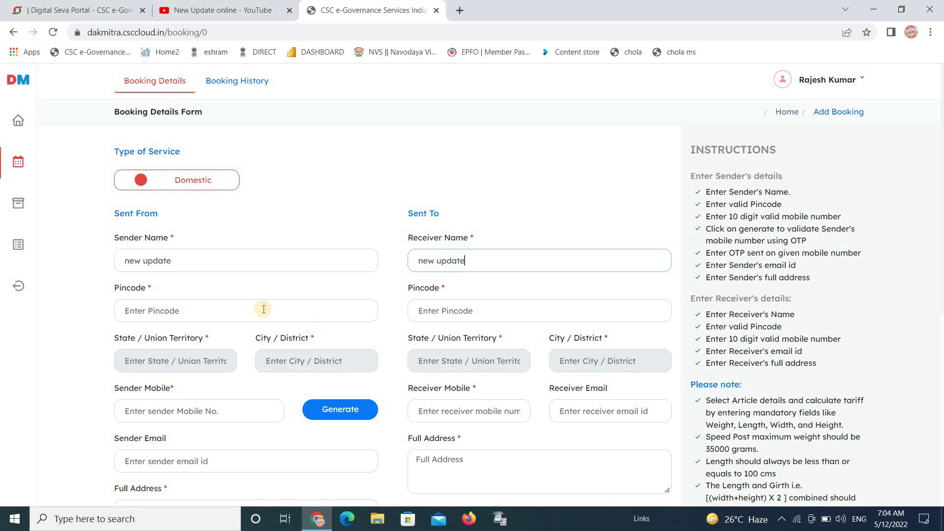
- Enter pincodes 829134 for the sender and 825316 for the receiver
click(264, 309)
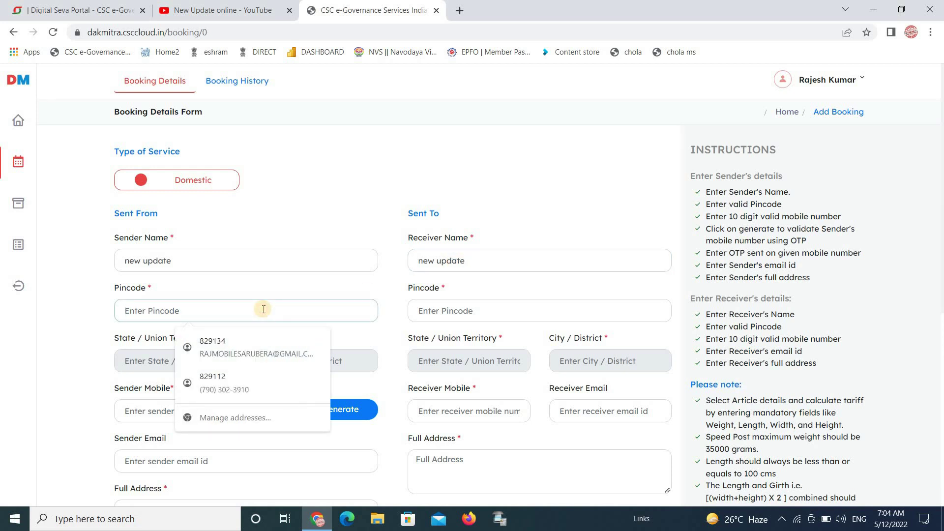
text(829134)
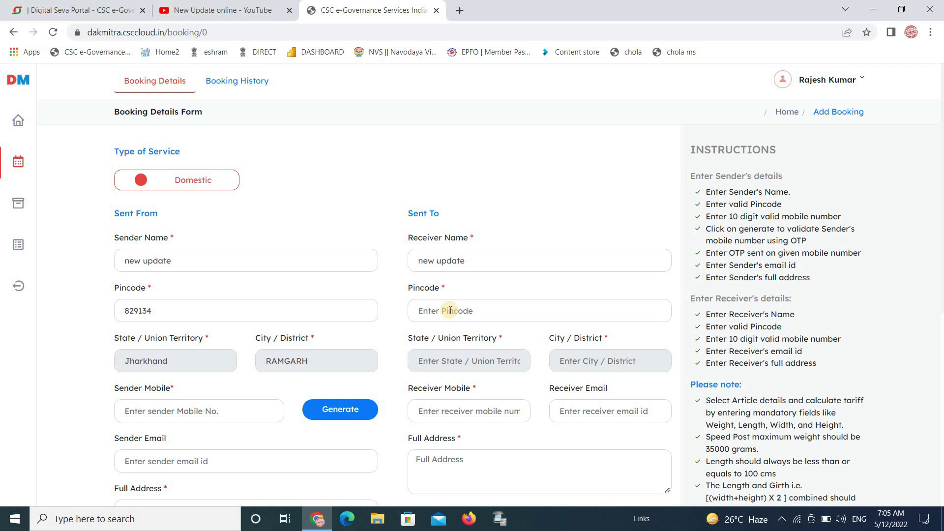
click(451, 311)
text(825316)
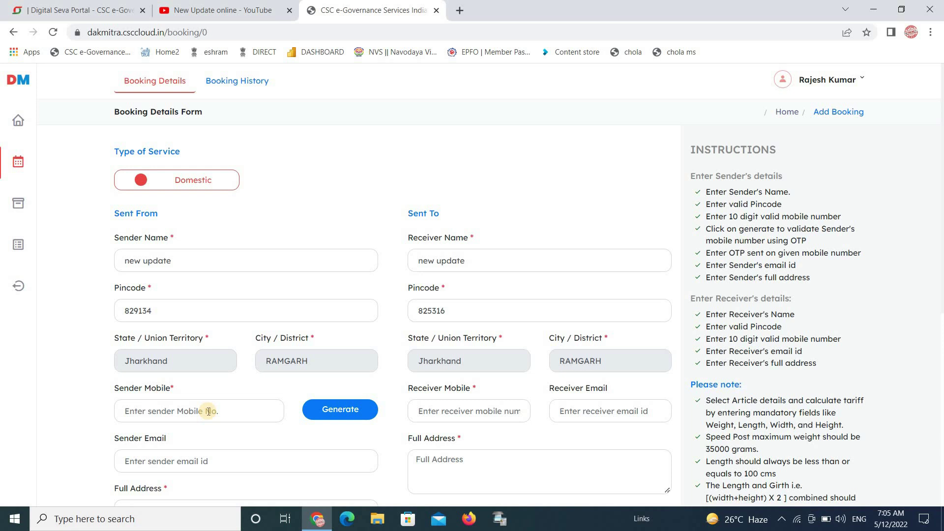
- Paste the saved sender mobile number and verify it with an OTP
key(ctrl+v)
click(347, 411)
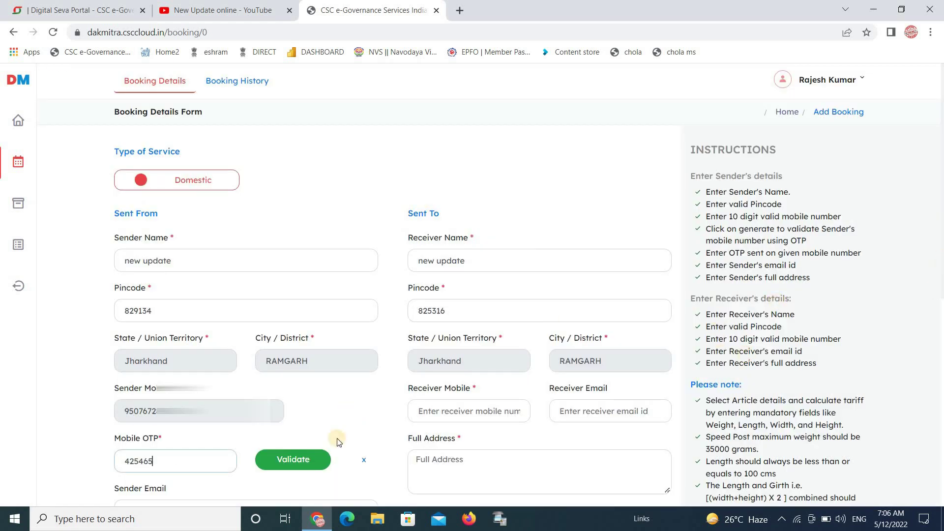
click(314, 458)
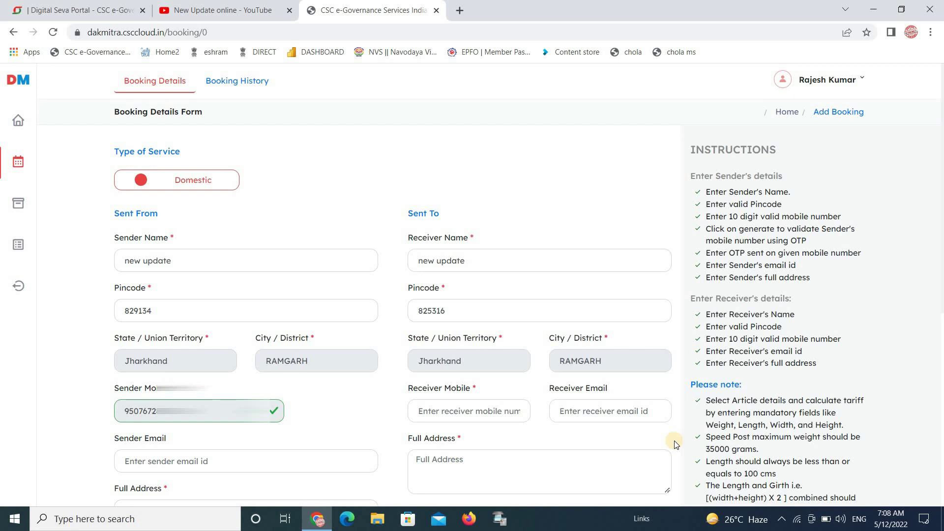
- Fill in the sender address 'at sarubera' and the receiver address 'at kuju ramgarh'
scroll(295, 296, down, 4)
click(230, 294)
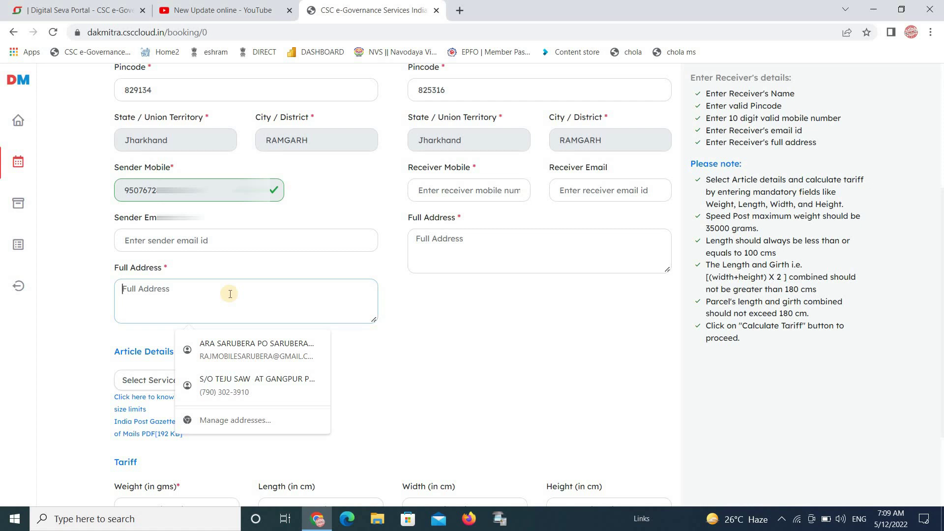
text(vkzbj)
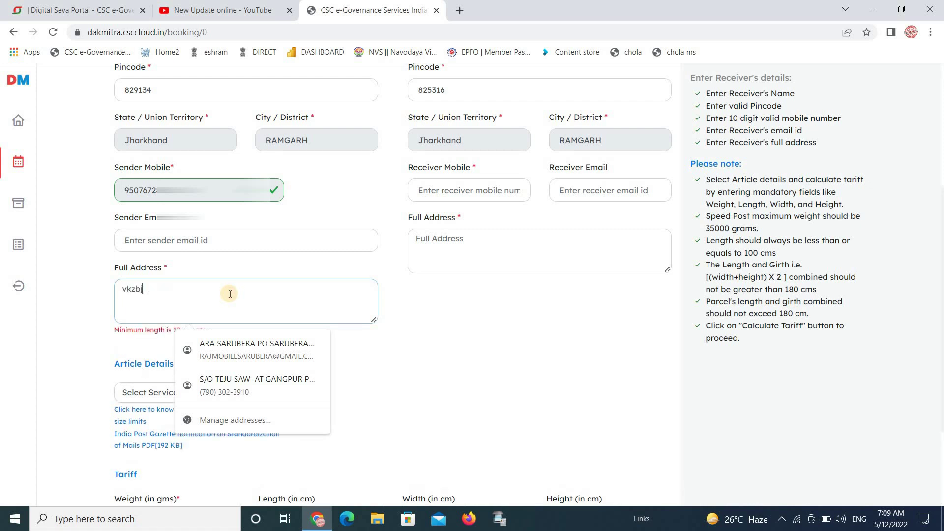
click(426, 252)
text(bvscv)
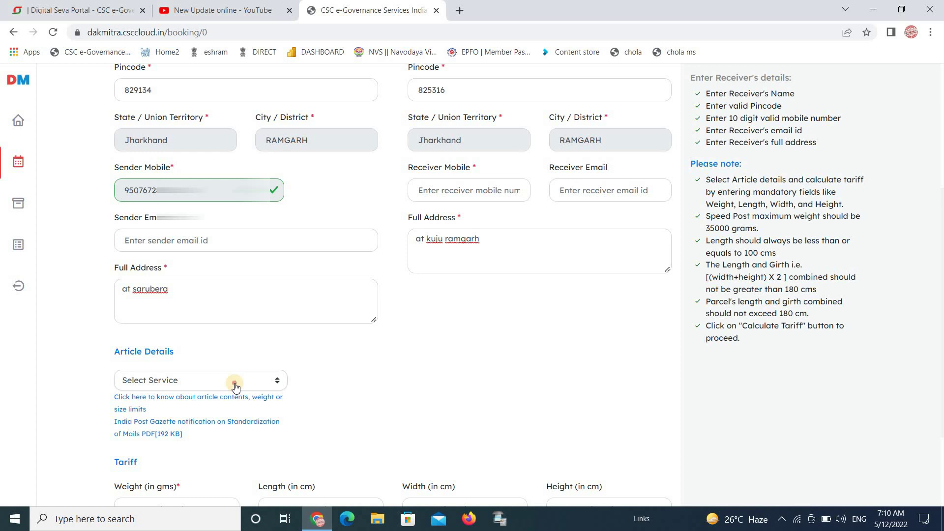
- Choose Speed Post as the article service
click(236, 388)
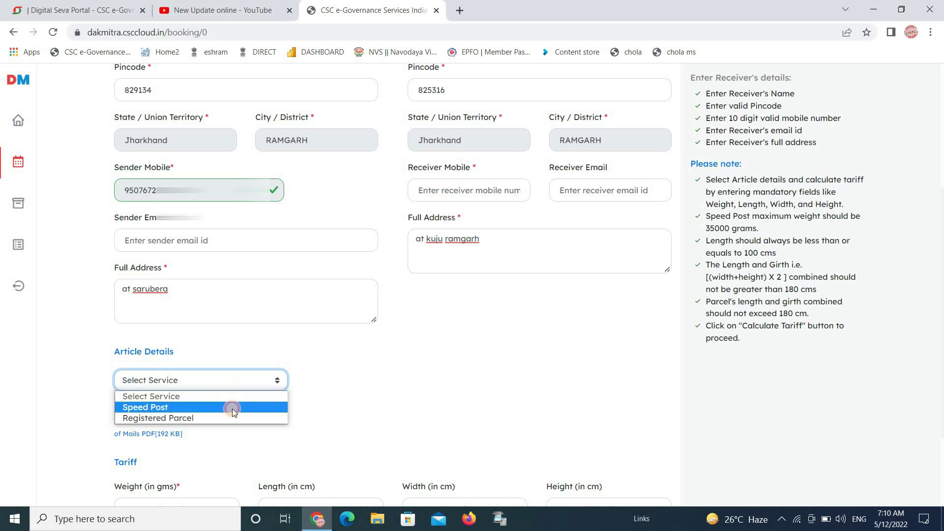
click(233, 409)
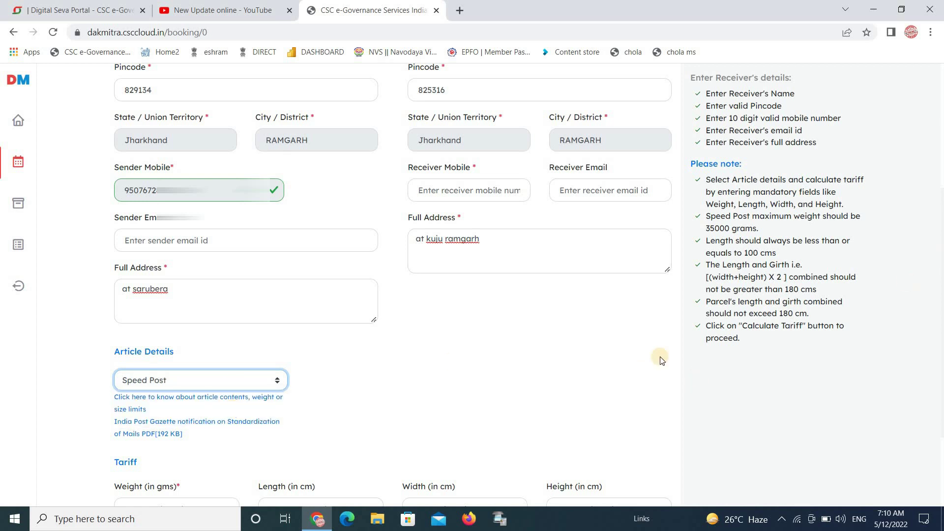
key(Down)
key(Up)
click(453, 364)
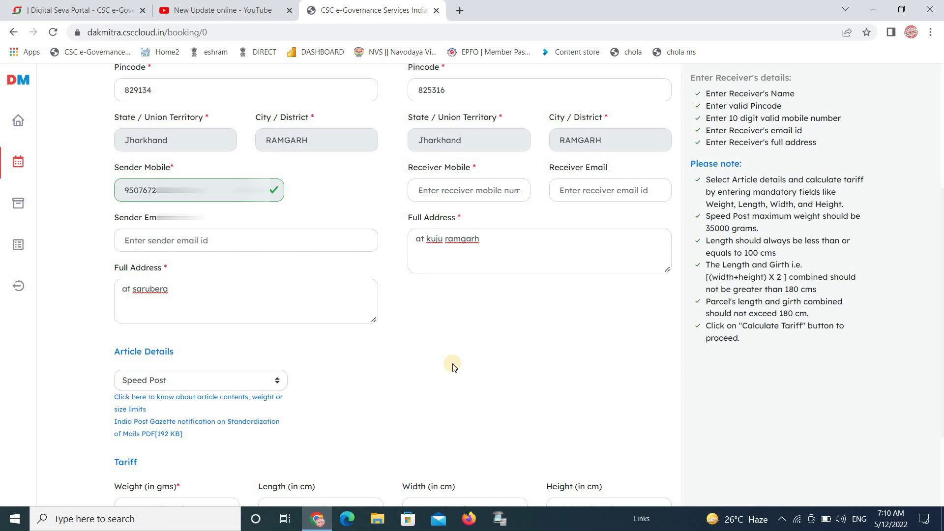
scroll(454, 367, down, 2)
scroll(454, 367, down, 3)
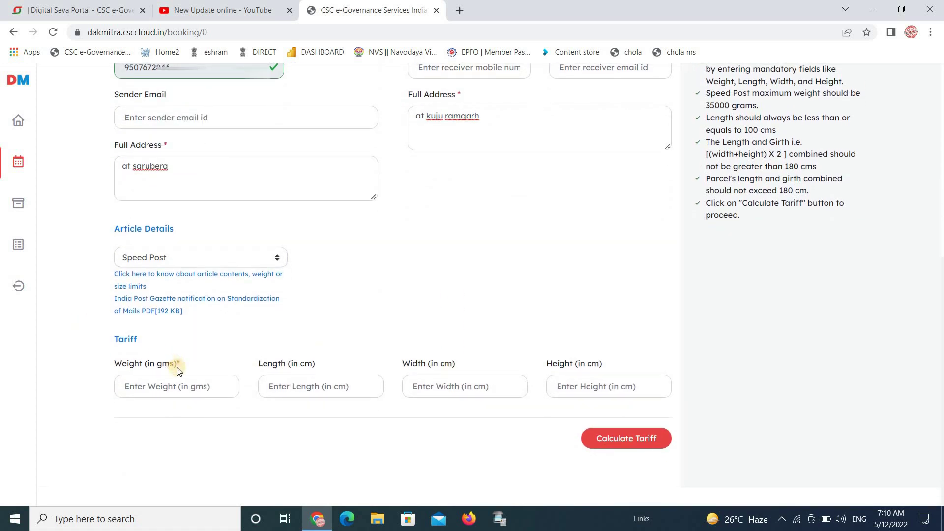
- Enter weight 50 g and dimensions 10, 4, 1 cm, then calculate the ₹41.3 Speed Post tariff
click(168, 390)
text(50)
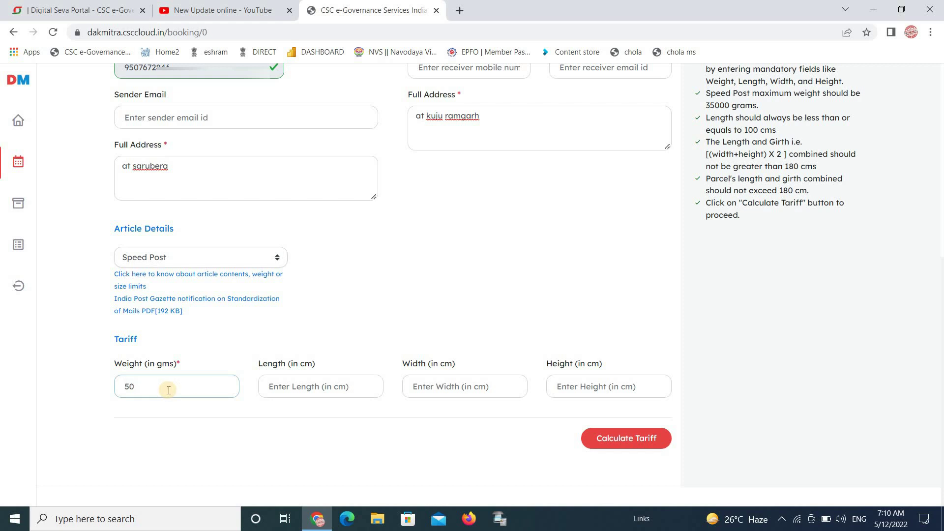
click(313, 386)
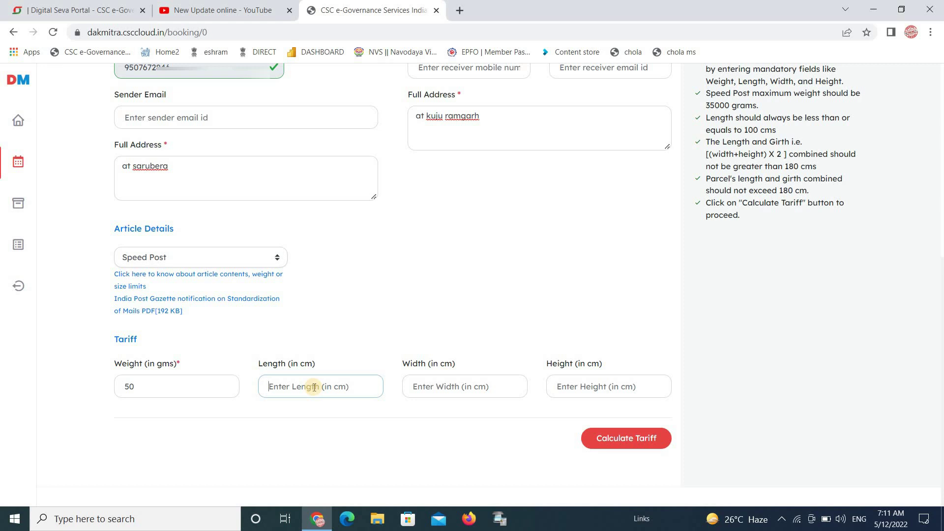
text(10)
click(430, 386)
text(4)
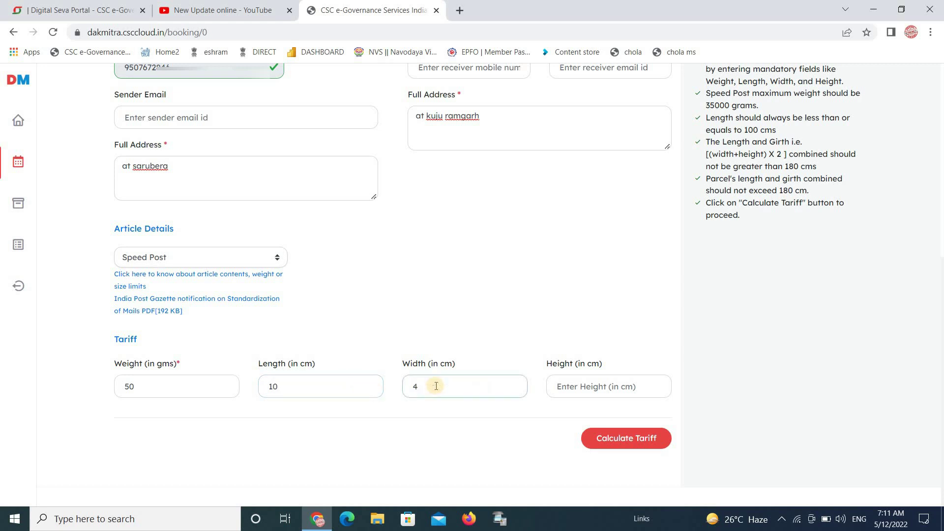
click(609, 383)
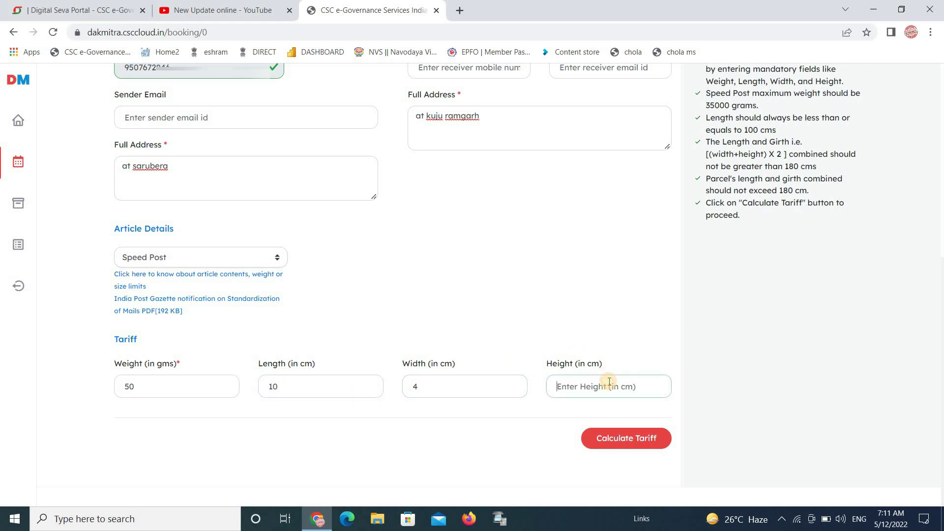
text(1)
click(642, 443)
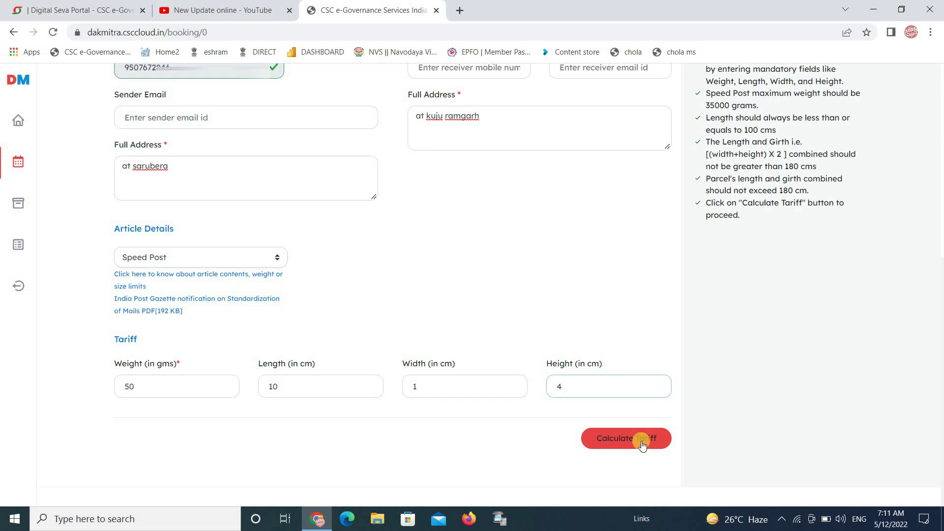
click(642, 441)
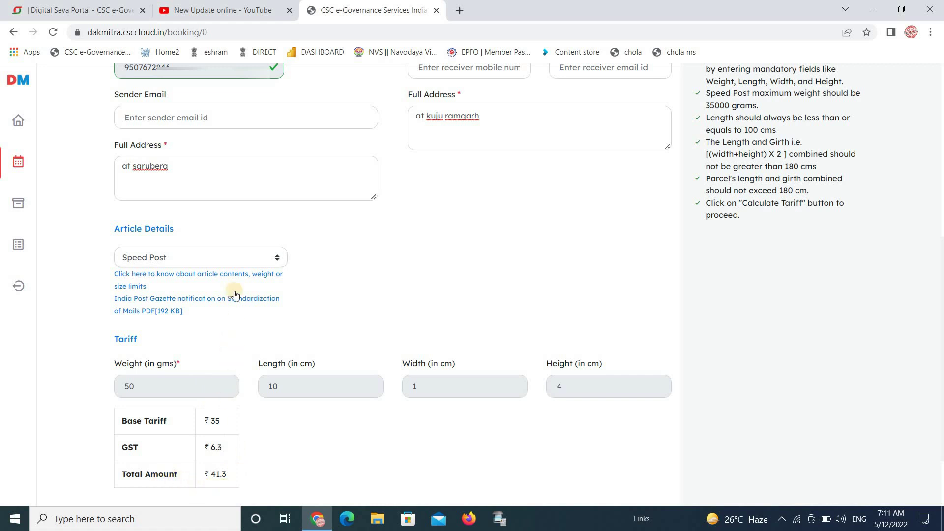
click(229, 261)
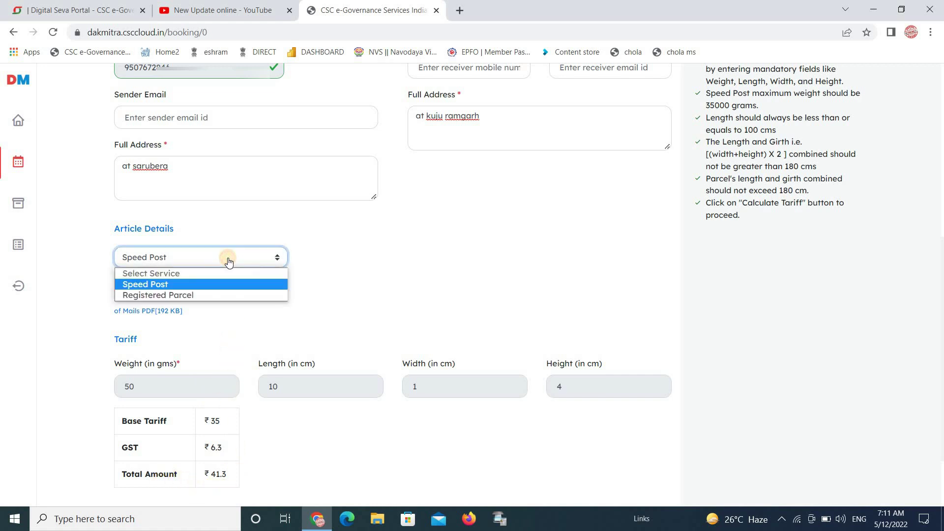
- Switch the service to Registered Parcel and re-enter 50 g and 10×1×4 cm
click(221, 295)
click(201, 385)
text(50)
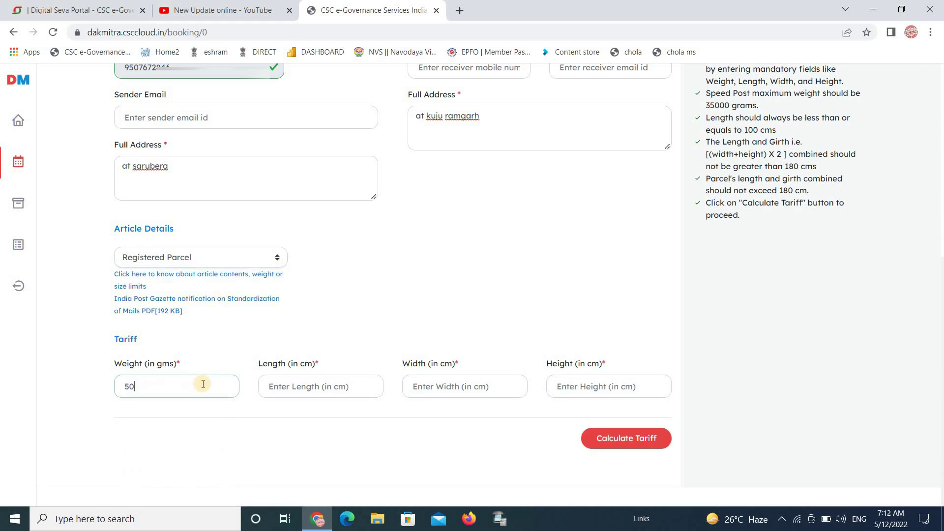
click(327, 396)
text(10)
click(455, 392)
text(1)
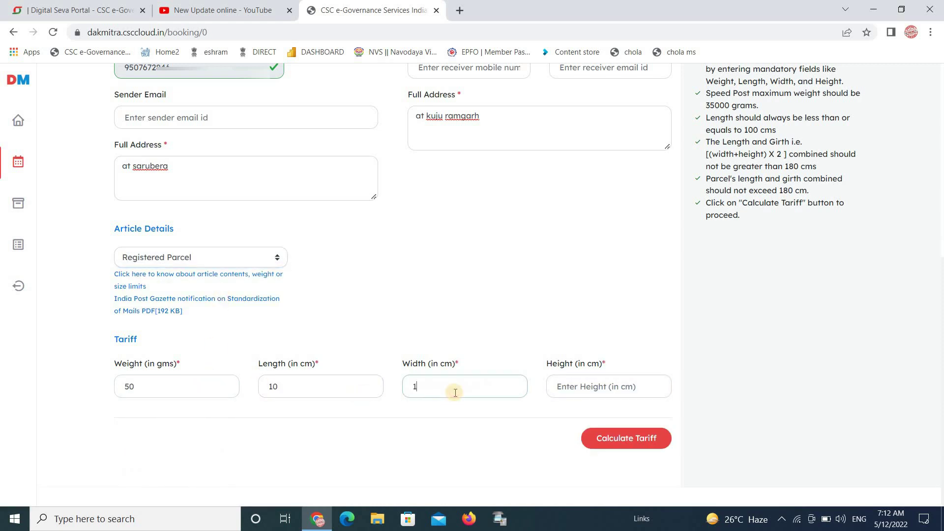
click(584, 384)
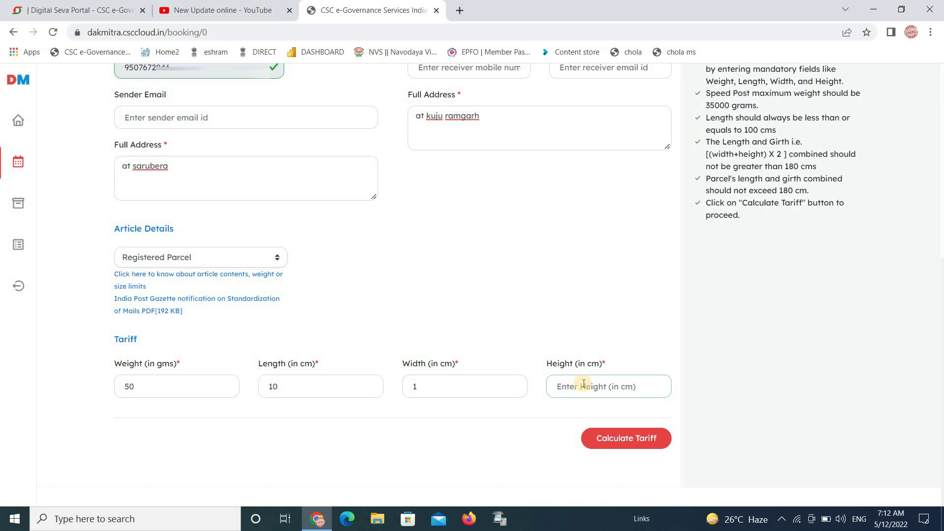
text(4)
- Calculate the ₹36 Registered Parcel tariff and pay the ₹36 charge
click(630, 446)
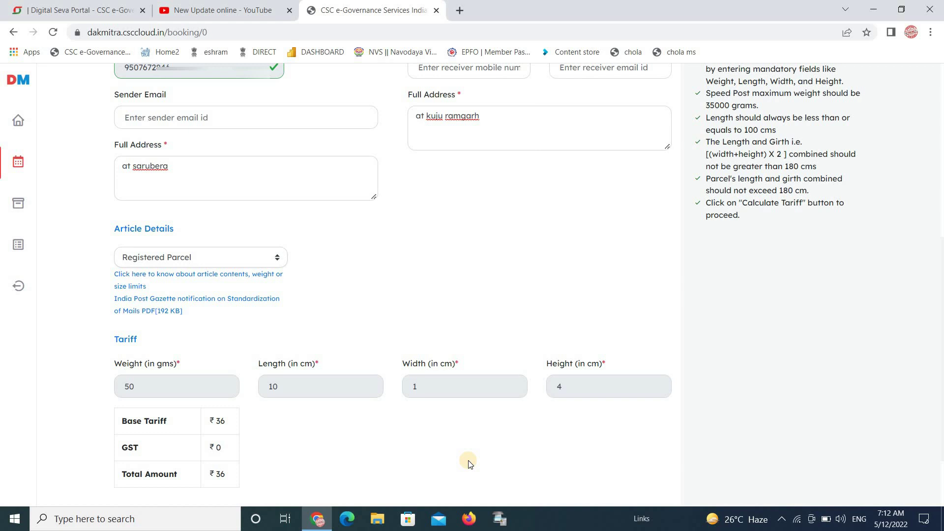
scroll(370, 469, down, 2)
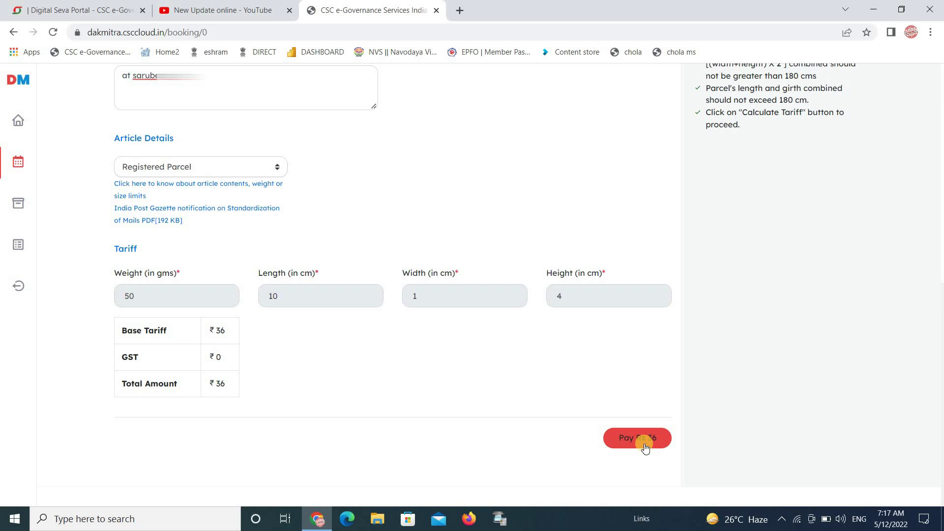
click(646, 448)
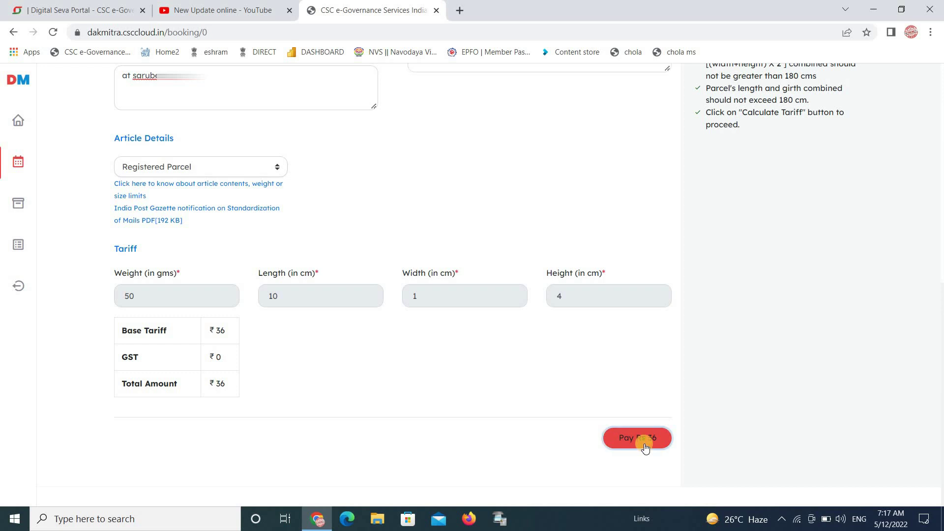